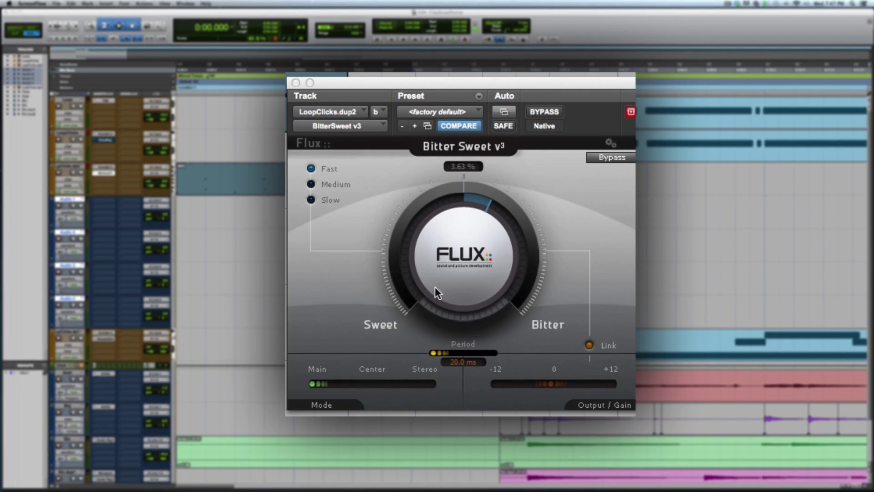
# Turn the Sweet/Bitter amount down into the Sweet range, then back to the Bitter side at 4.75 %.
pyautogui.click(449, 253)
pyautogui.moveTo(447, 251); pyautogui.dragTo(448, 415)
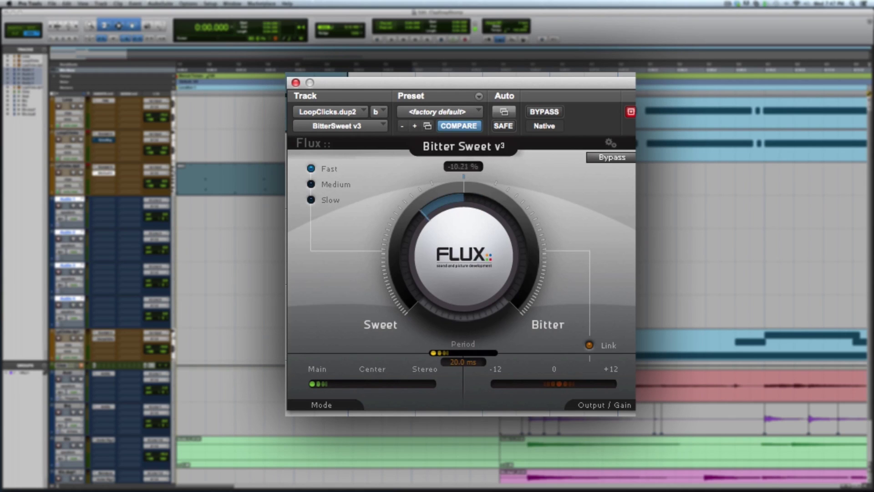
pyautogui.moveTo(462, 277); pyautogui.dragTo(452, 126)
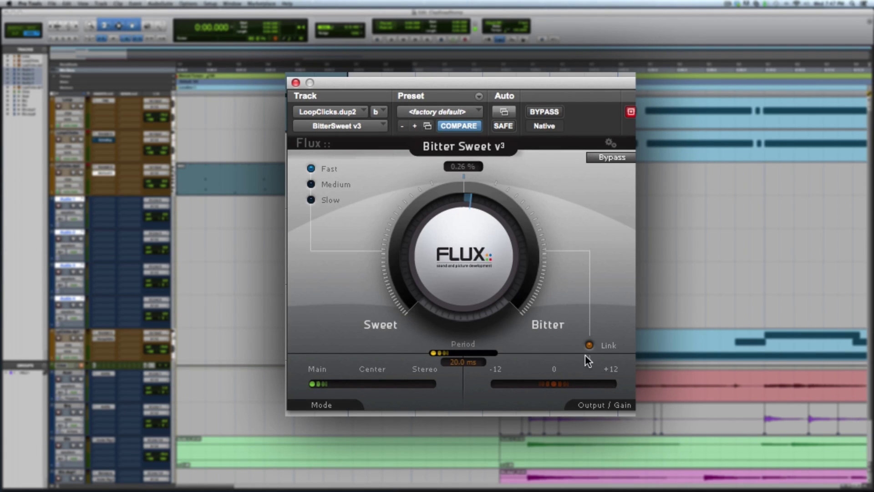
pyautogui.moveTo(466, 263); pyautogui.dragTo(514, 264)
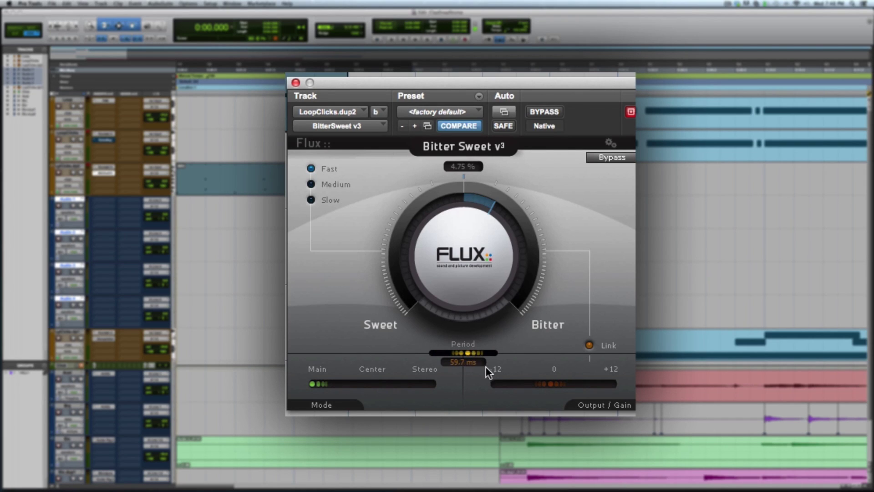
# Set the period to 40.6 ms and move the mode from Main through Center to Stereo.
pyautogui.moveTo(467, 350); pyautogui.dragTo(505, 353)
pyautogui.moveTo(490, 353); pyautogui.dragTo(436, 354)
pyautogui.moveTo(485, 352); pyautogui.dragTo(448, 353)
pyautogui.moveTo(315, 386); pyautogui.dragTo(361, 384)
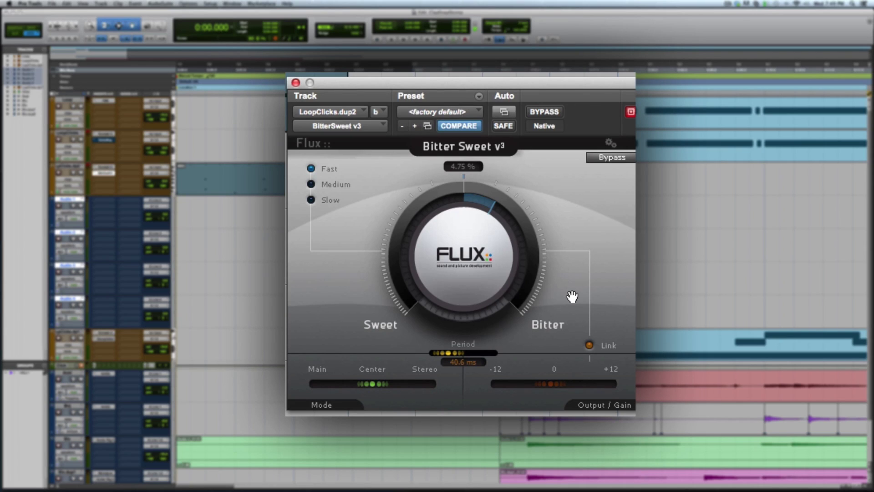
pyautogui.moveTo(373, 384); pyautogui.dragTo(425, 386)
# Play the loop while lowering the amount to 0.13 %, then raise it to 100 % Bitter.
pyautogui.click(278, 190)
pyautogui.press('space')
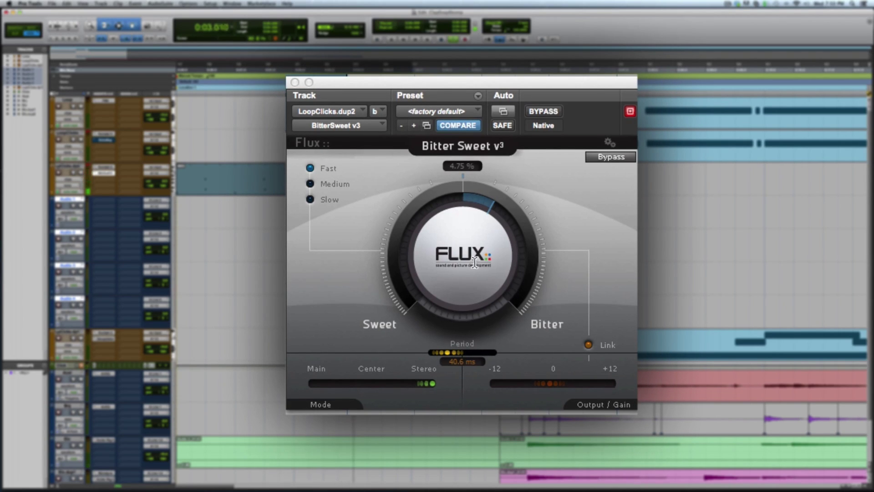
pyautogui.click(453, 232)
pyautogui.moveTo(453, 232); pyautogui.dragTo(458, 283)
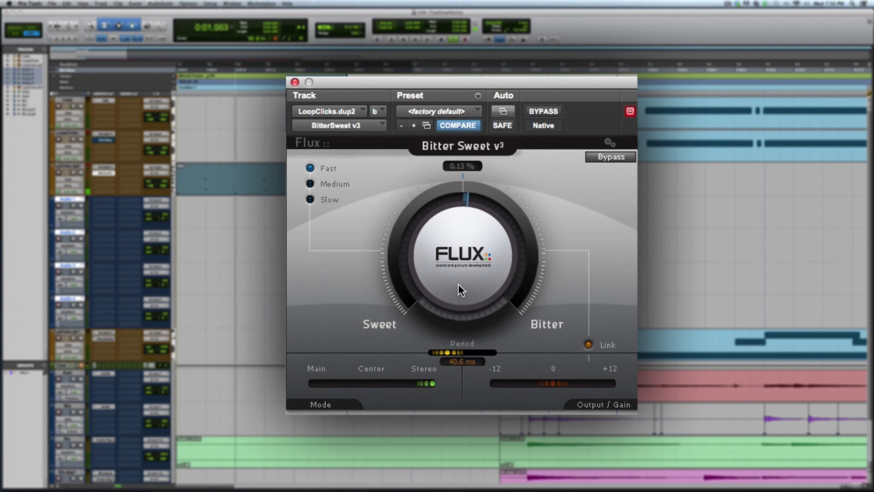
pyautogui.moveTo(446, 307); pyautogui.dragTo(464, 276)
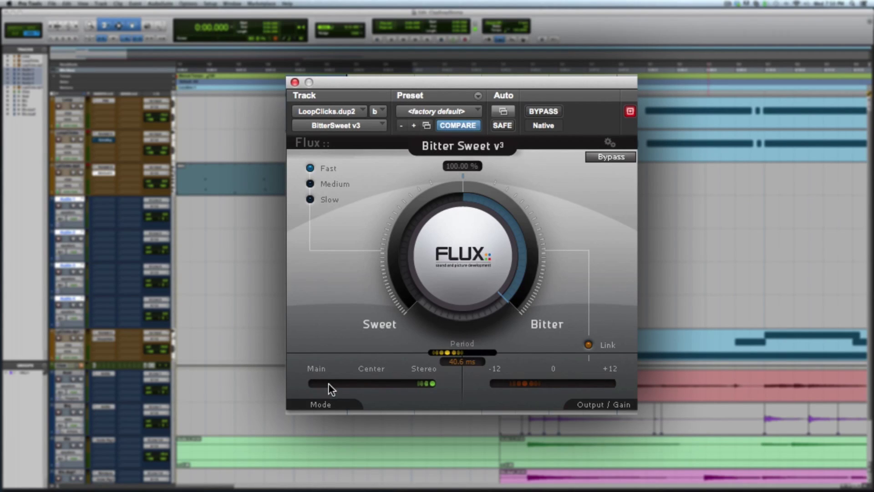
# Set the mode to Main and play the loop first with the effect bypassed, then with it active.
pyautogui.moveTo(425, 383); pyautogui.dragTo(318, 382)
pyautogui.click(544, 113)
pyautogui.press('space')
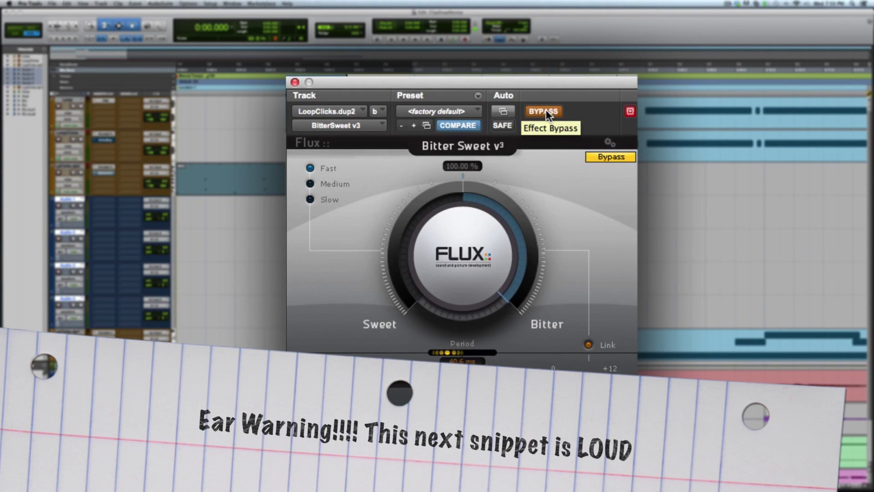
pyautogui.click(546, 111)
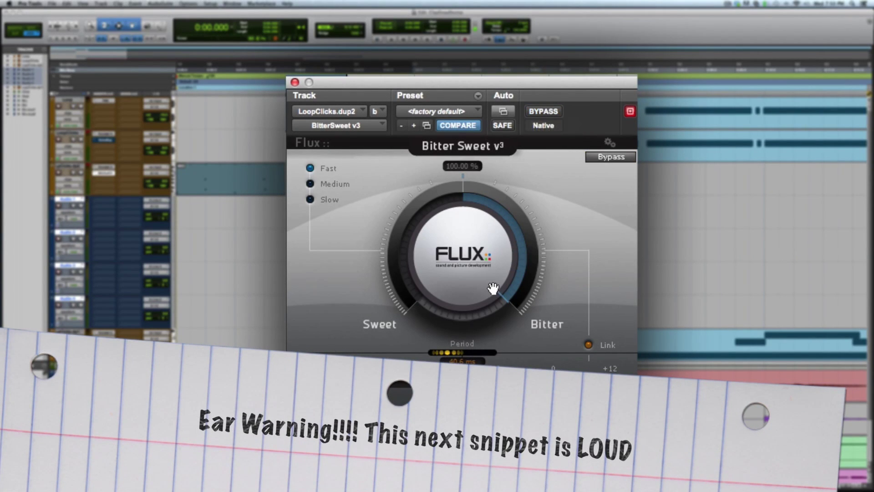
pyautogui.press('space')
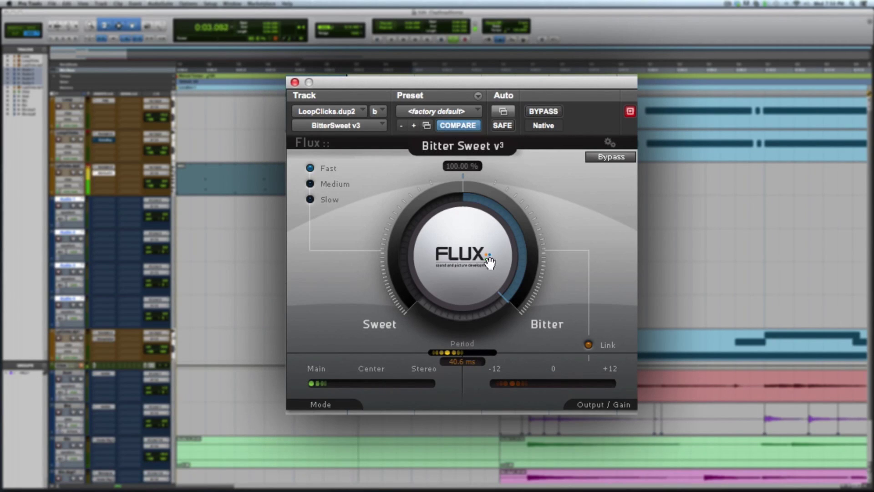
# Switch the response speed to Medium during playback and vary the amount from 51.26 % up to 100 %, then down to 29.71 %.
pyautogui.moveTo(459, 229); pyautogui.dragTo(461, 317)
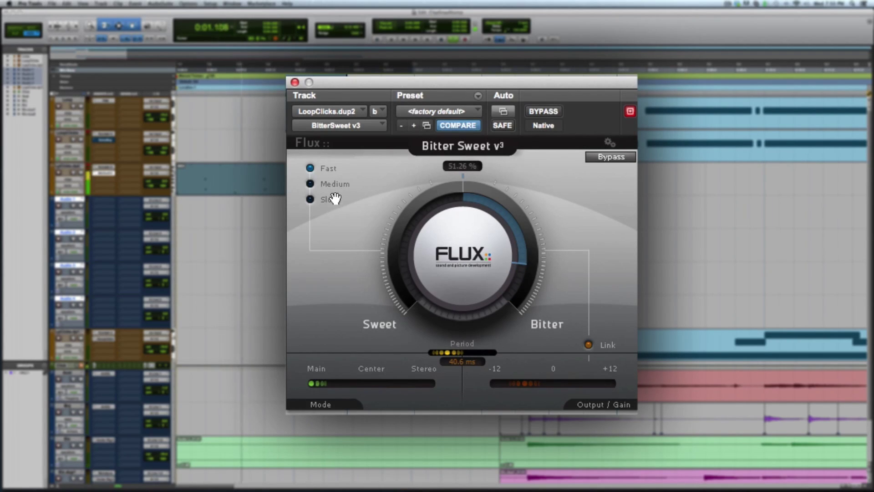
pyautogui.click(313, 183)
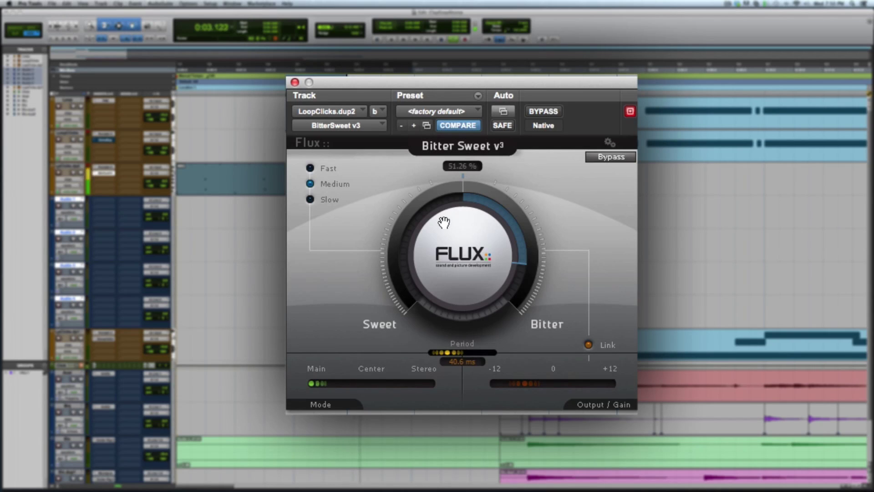
pyautogui.moveTo(452, 257); pyautogui.dragTo(465, 164)
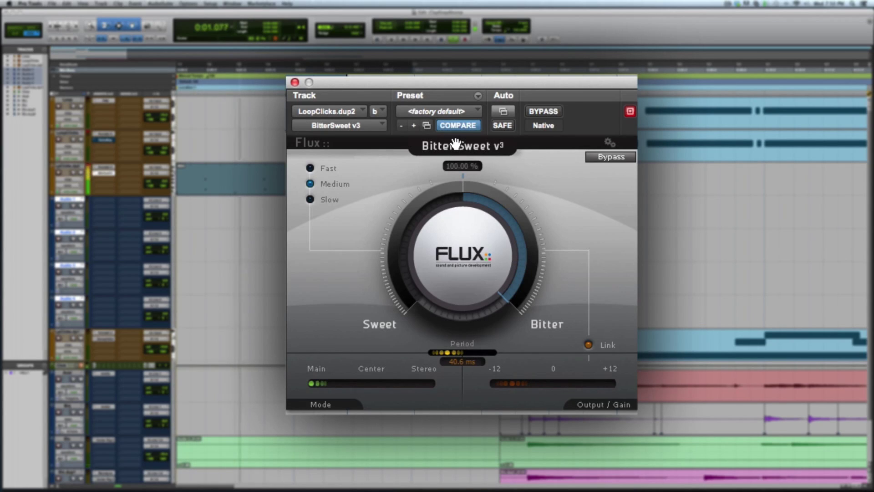
pyautogui.moveTo(462, 192); pyautogui.dragTo(447, 336)
pyautogui.moveTo(450, 239); pyautogui.dragTo(450, 277)
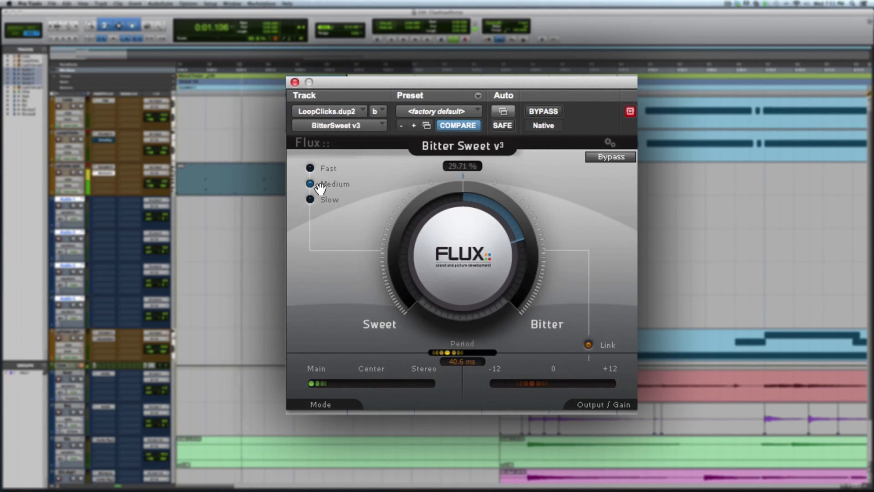
# Audition the Fast, Medium and Slow response speeds in turn on the playing loop, then stop playback.
pyautogui.click(310, 168)
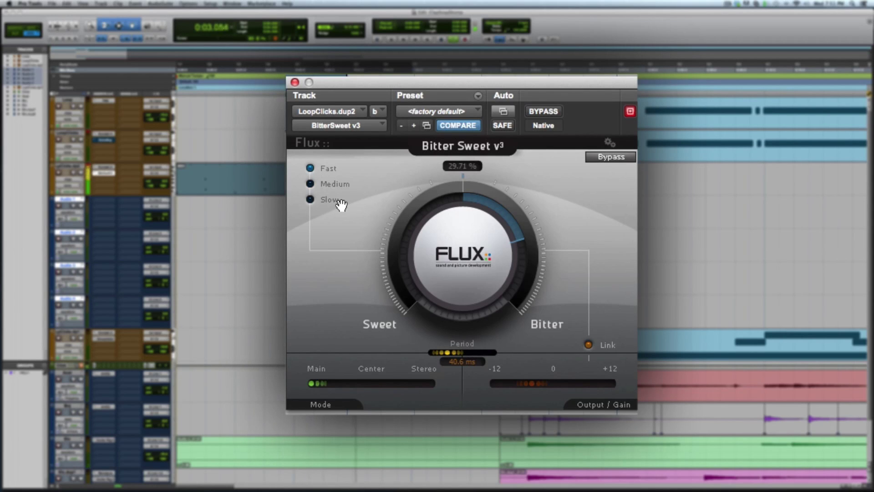
pyautogui.click(310, 185)
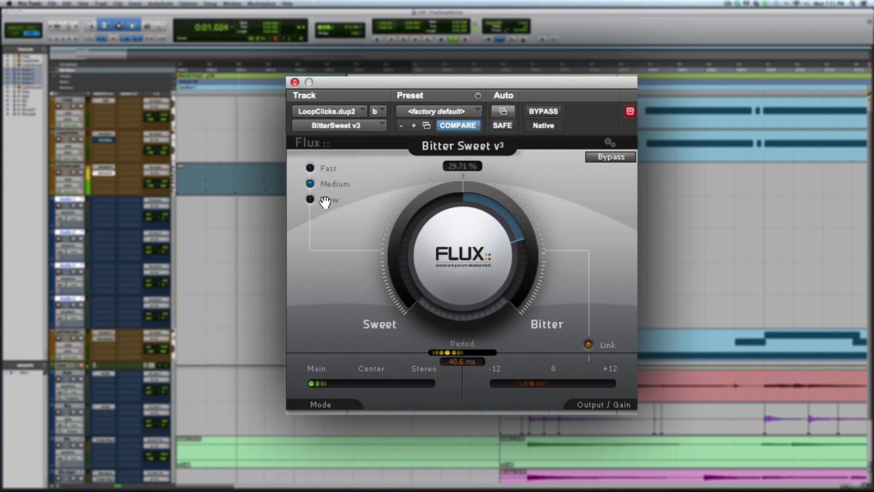
pyautogui.click(309, 200)
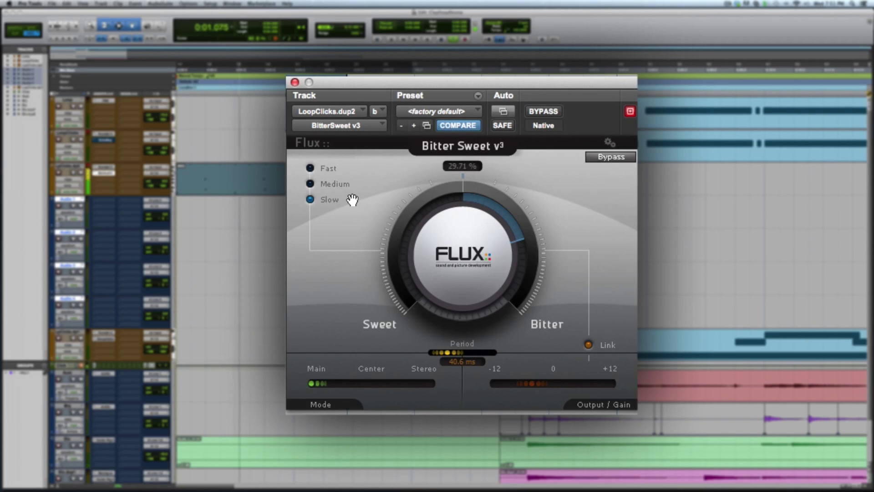
pyautogui.press('space')
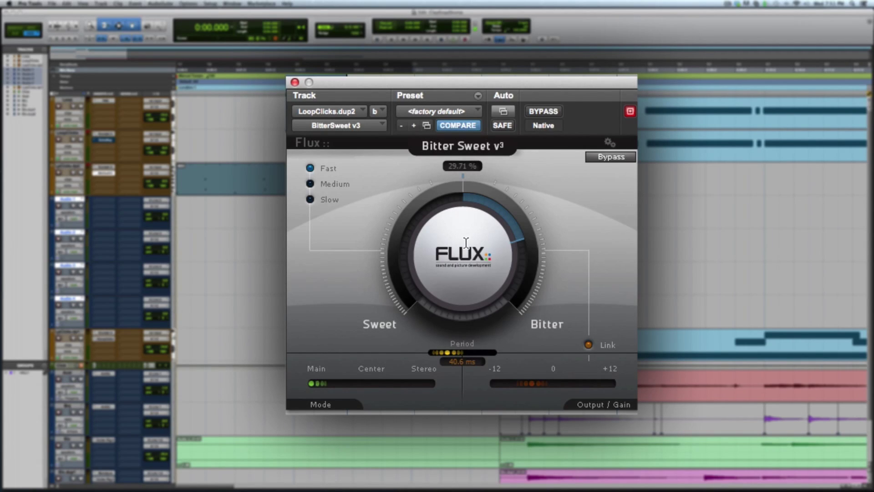
# Play the loop while taking the amount fully to Sweet at -100 %, then back to Bitter at 26.03 %.
pyautogui.press('space')
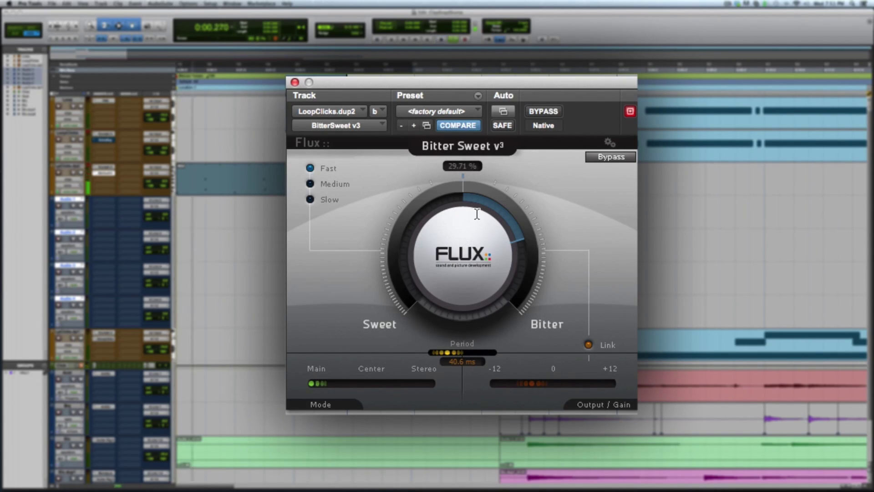
pyautogui.moveTo(474, 210); pyautogui.dragTo(482, 360)
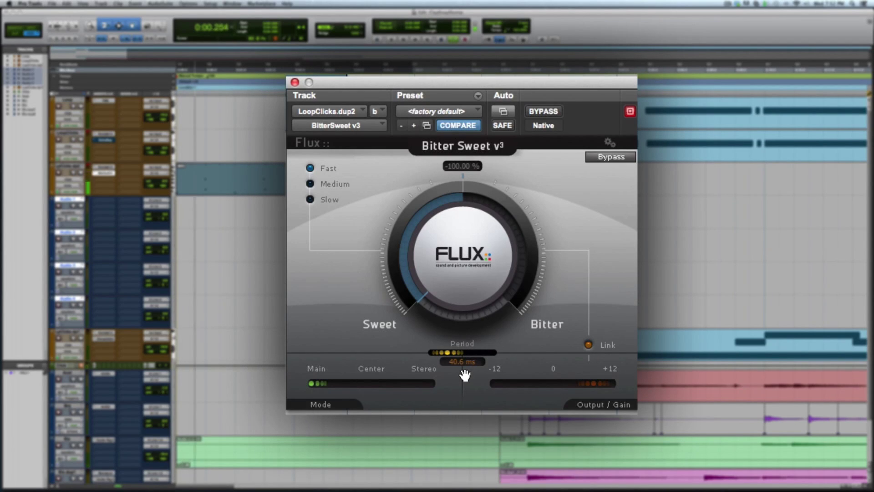
pyautogui.moveTo(464, 316); pyautogui.dragTo(463, 82)
pyautogui.moveTo(465, 278); pyautogui.dragTo(463, 128)
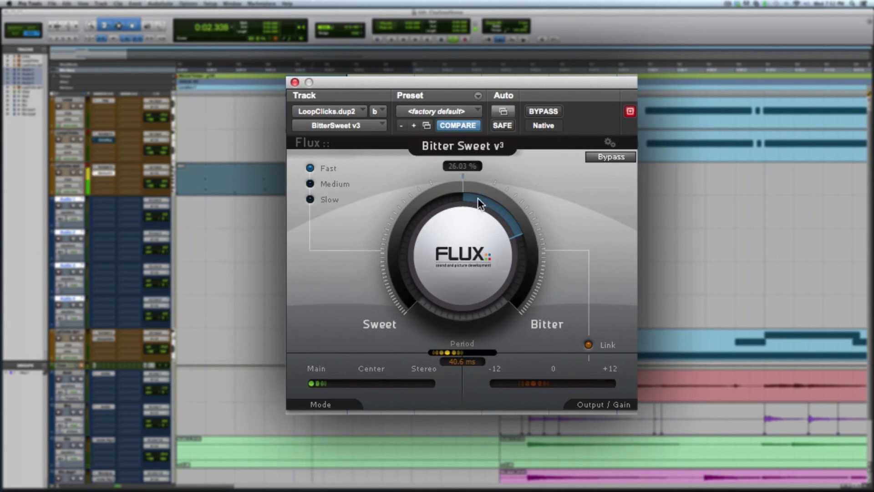
# Compare the playing loop with the effect bypassed and active, then raise the amount to 39.51 %.
pyautogui.click(546, 111)
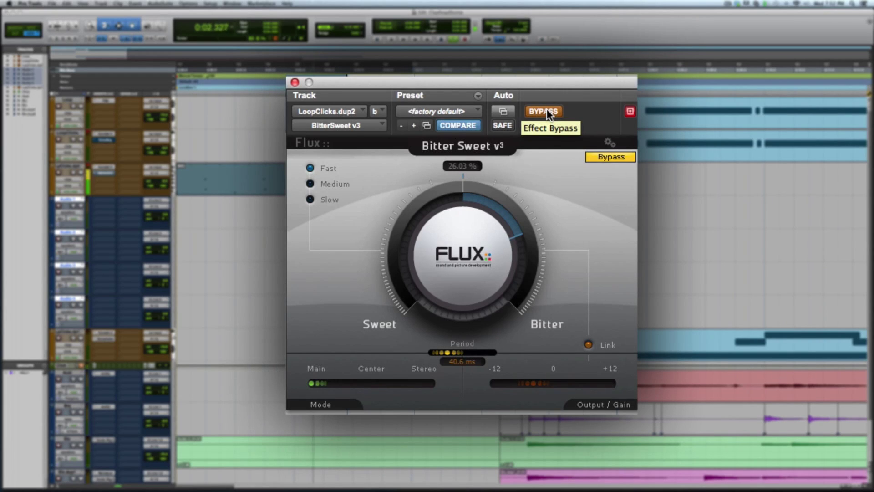
pyautogui.click(546, 111)
pyautogui.moveTo(484, 256); pyautogui.dragTo(481, 212)
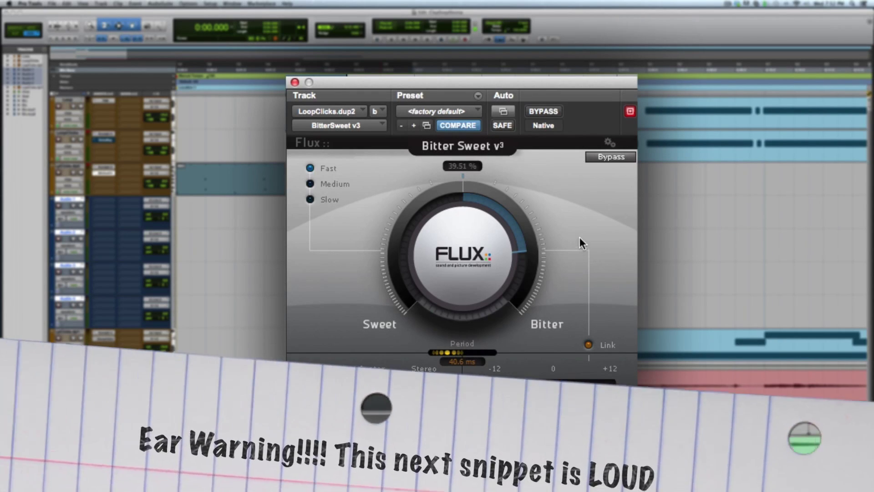
# Play the loop in Center mode with the amount raised to 55.59 %, comparing it against the bypassed signal.
pyautogui.press('space')
pyautogui.moveTo(478, 210); pyautogui.dragTo(473, 152)
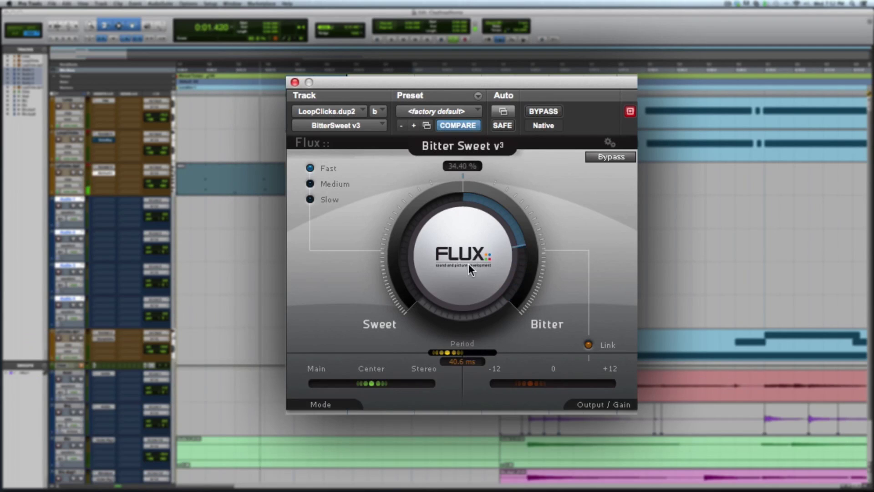
pyautogui.moveTo(468, 264); pyautogui.dragTo(468, 208)
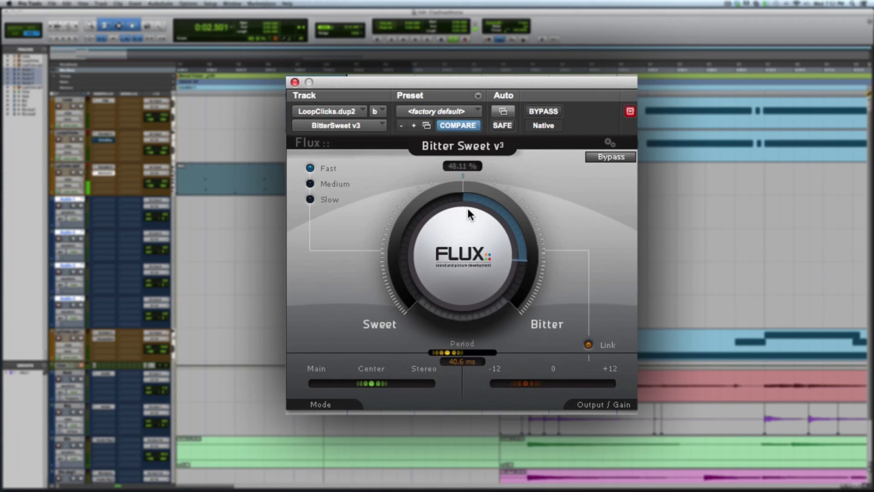
pyautogui.click(541, 111)
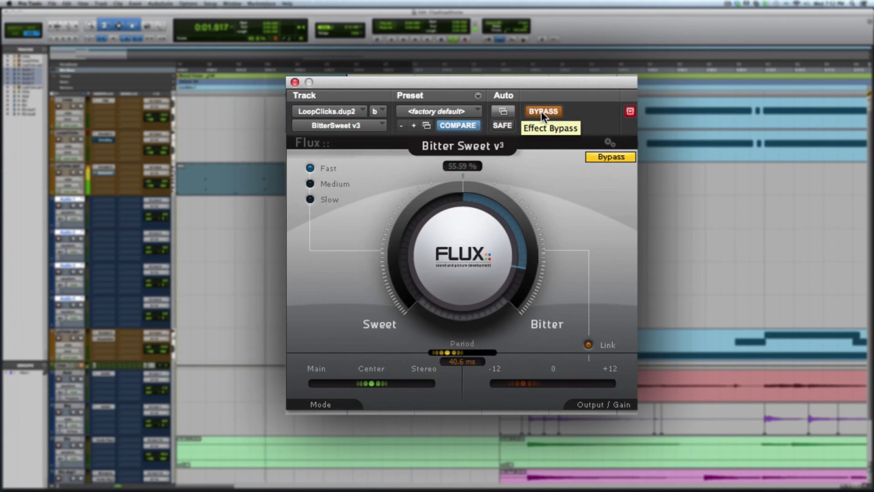
pyautogui.click(542, 111)
# Lower the amount to 44.14 %, then take it into the Sweet range past -48.78 %.
pyautogui.moveTo(505, 248); pyautogui.dragTo(470, 269)
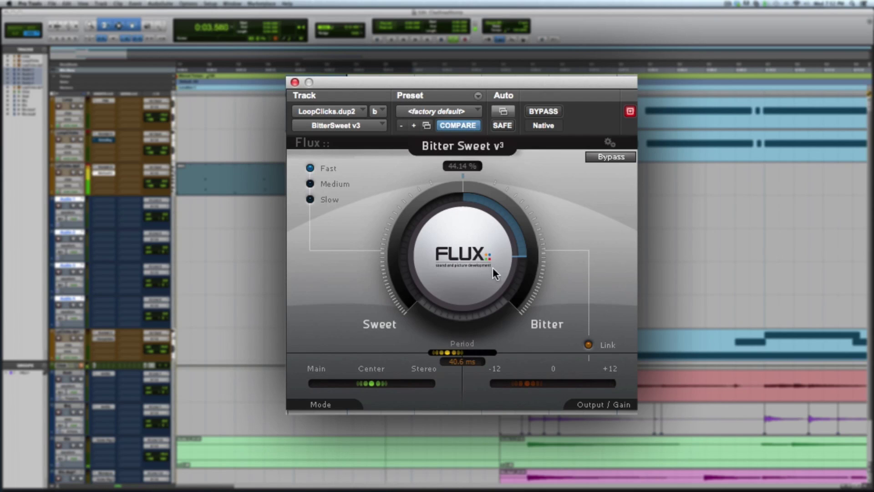
pyautogui.moveTo(465, 282); pyautogui.dragTo(464, 437)
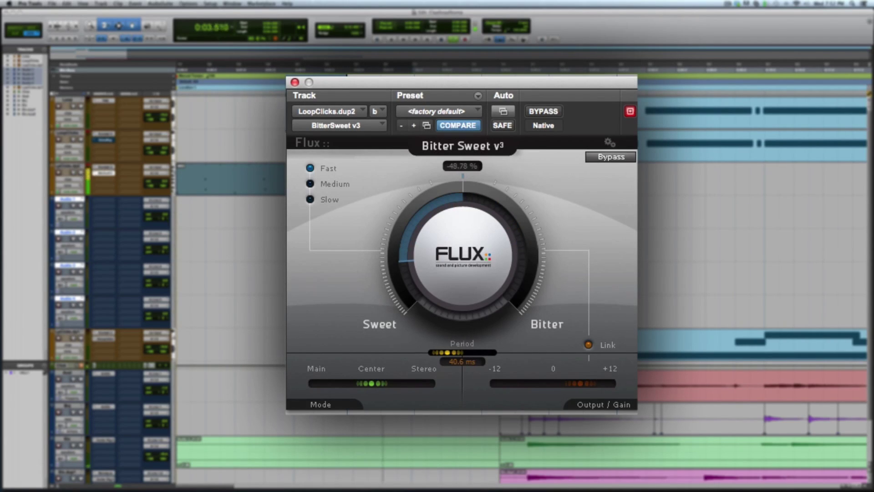
pyautogui.moveTo(468, 279); pyautogui.dragTo(470, 304)
# Set the response speed to Medium and the amount to 12.67 % Bitter, comparing against the bypassed signal along the way.
pyautogui.click(310, 184)
pyautogui.moveTo(470, 265); pyautogui.dragTo(493, 99)
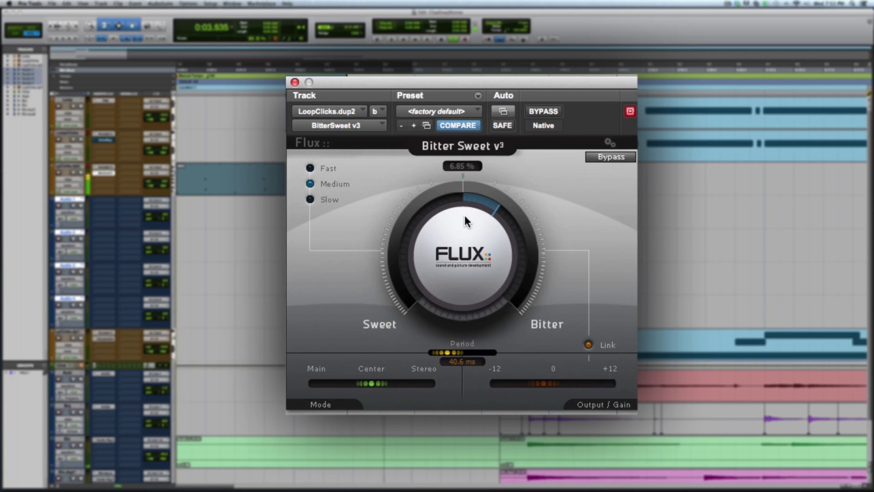
pyautogui.click(553, 112)
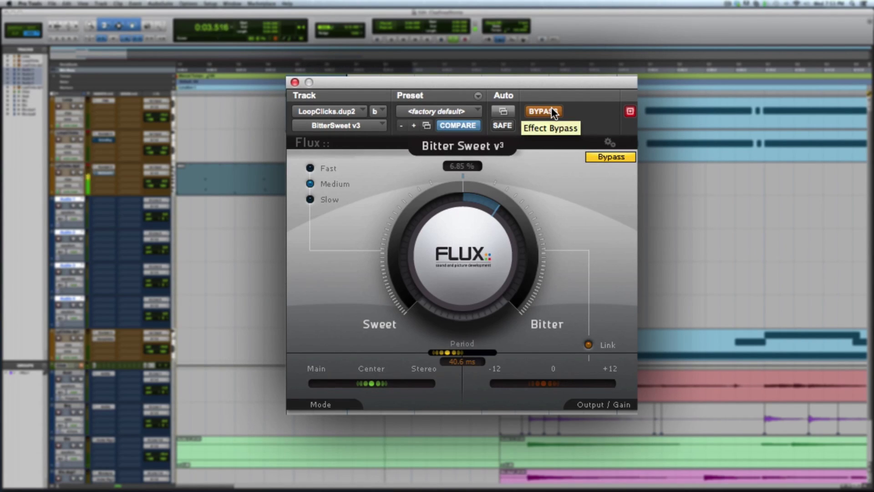
pyautogui.click(552, 112)
pyautogui.moveTo(472, 221); pyautogui.dragTo(520, 223)
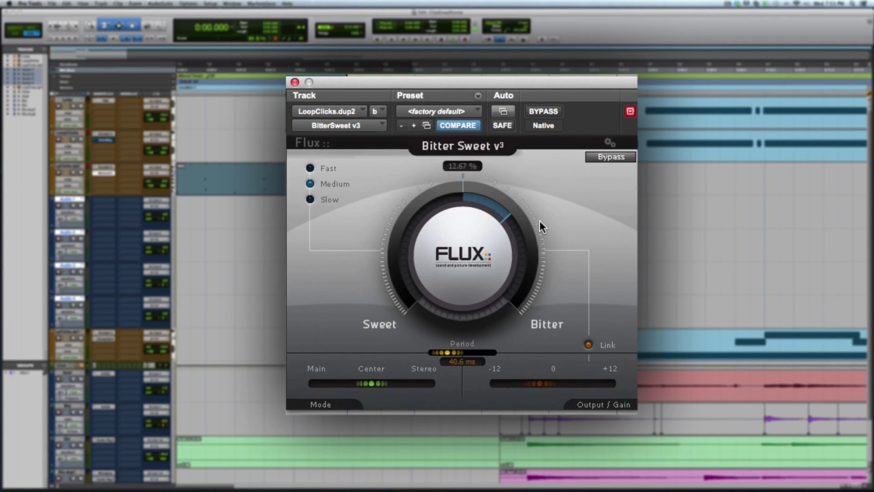